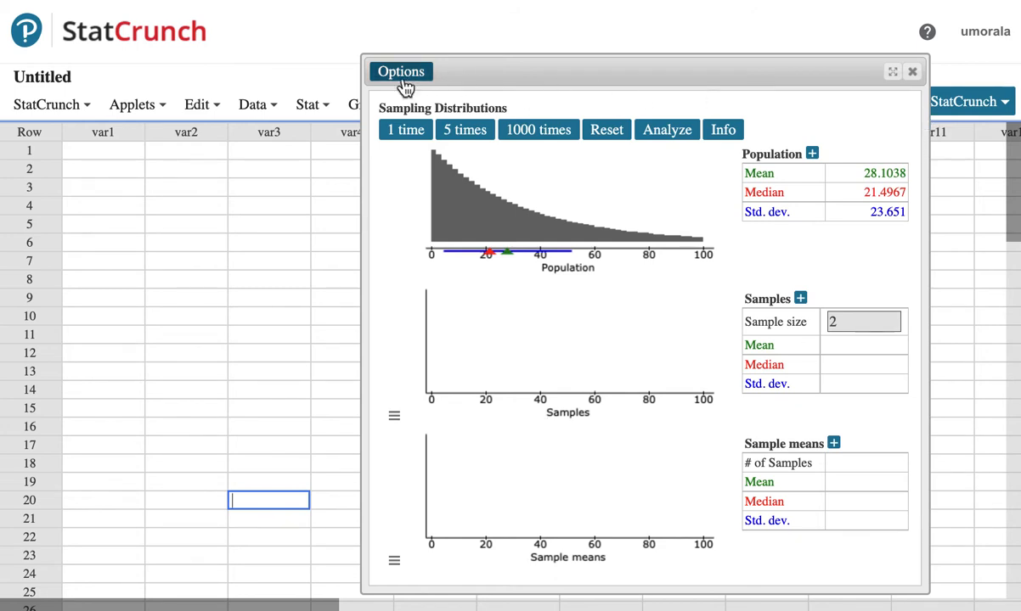
# - Create a sampling distributions applet for a right-skewed population with an upper bound of 100
pyautogui.click(132, 106)
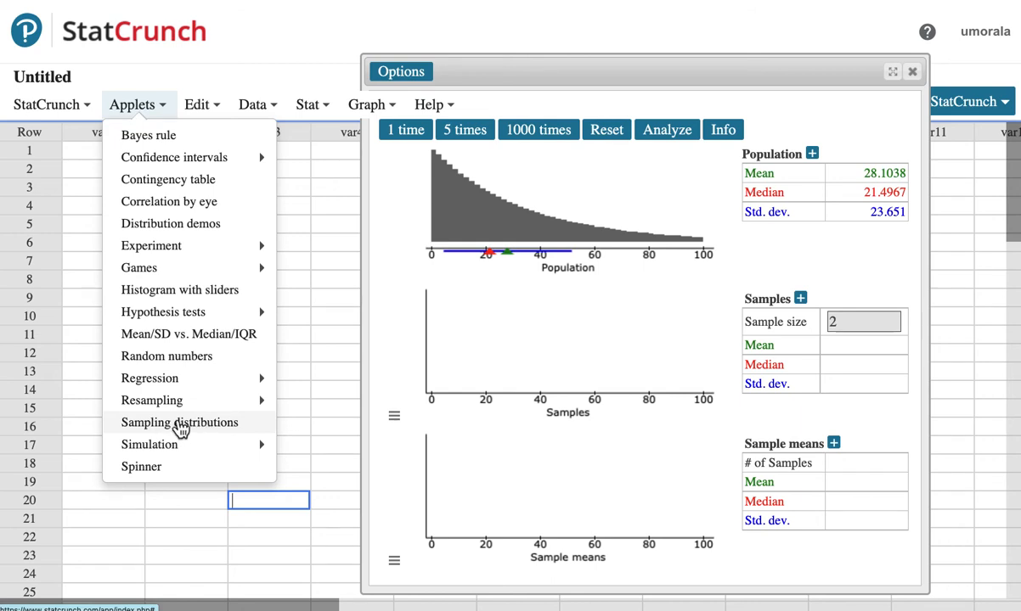
pyautogui.click(179, 425)
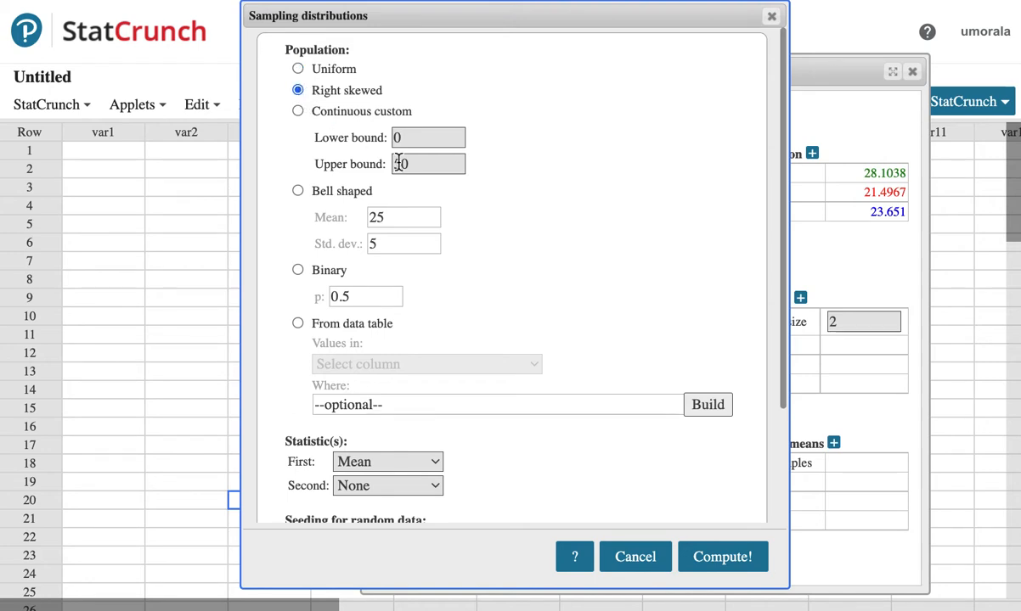
pyautogui.moveTo(419, 164); pyautogui.dragTo(394, 165)
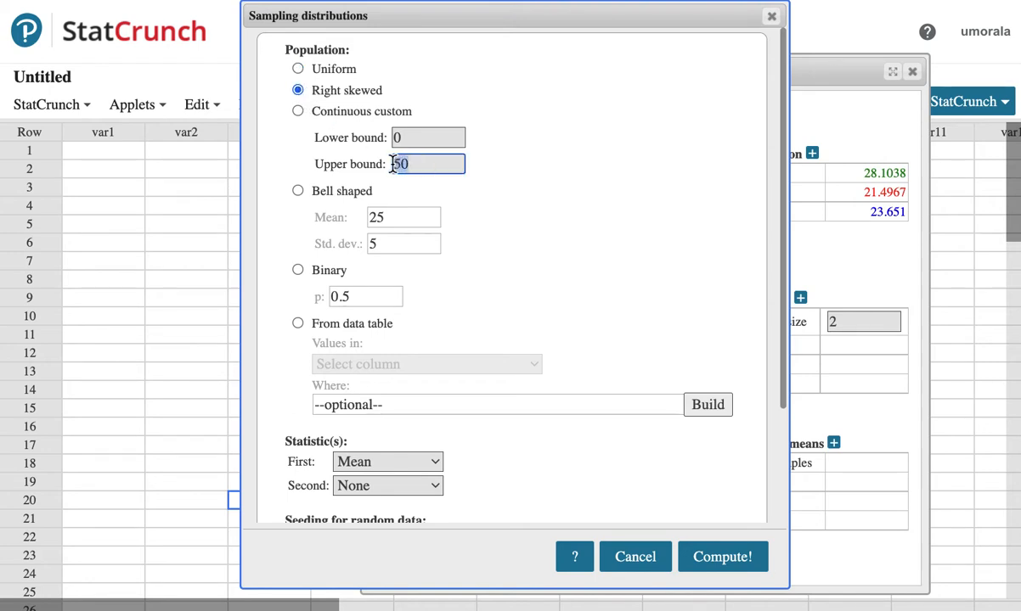
pyautogui.write('100')
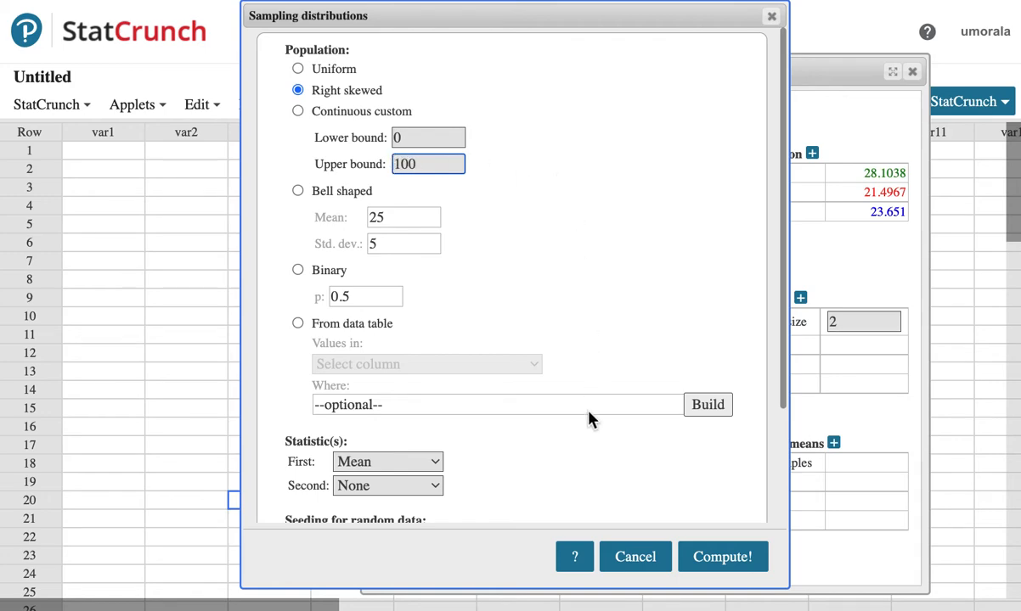
pyautogui.click(715, 557)
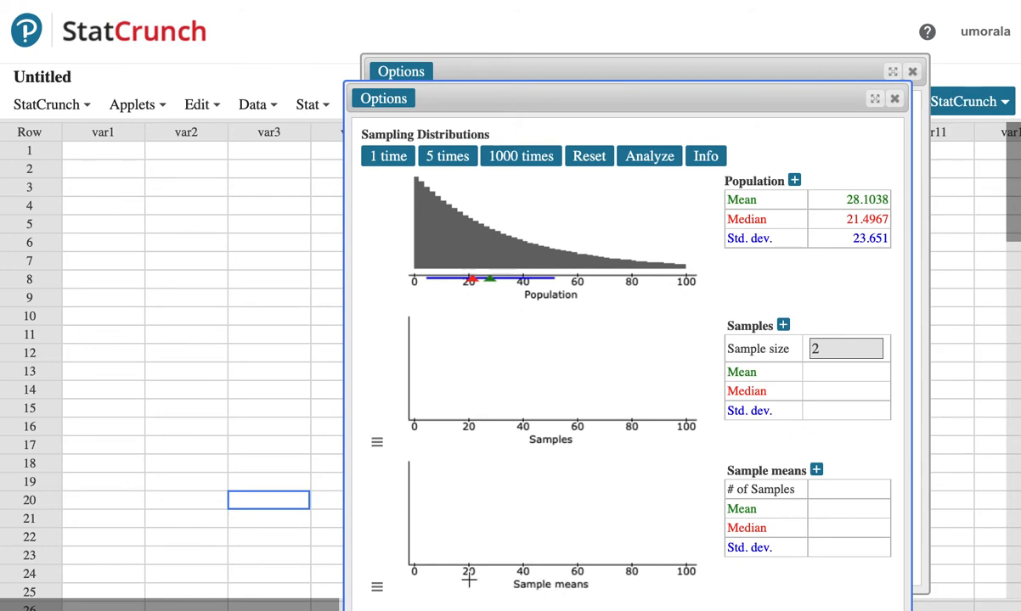
# - Draw three single samples of size 2, plus one batch of 5 samples
pyautogui.click(386, 158)
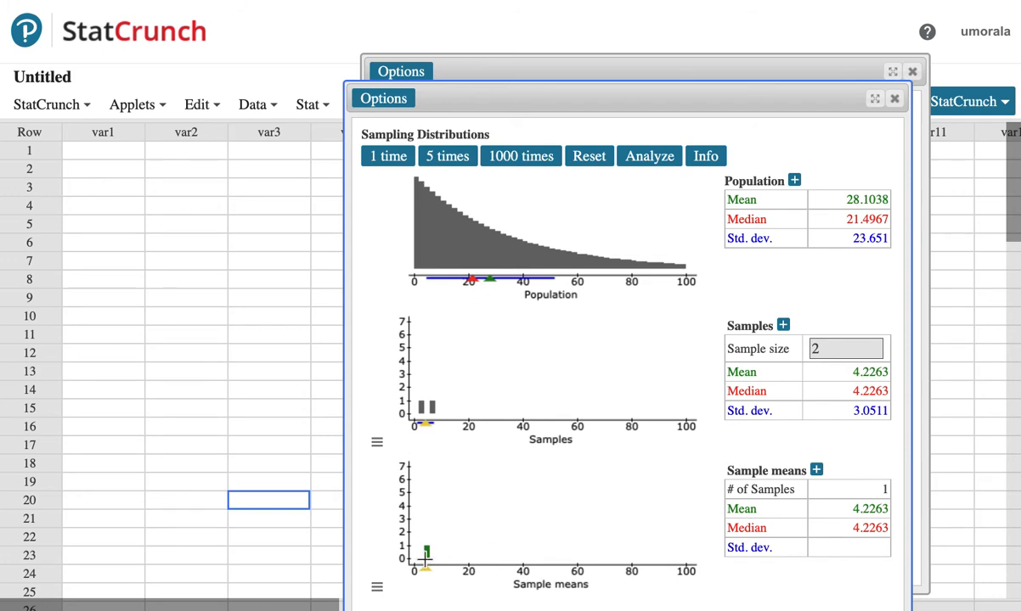
pyautogui.click(388, 161)
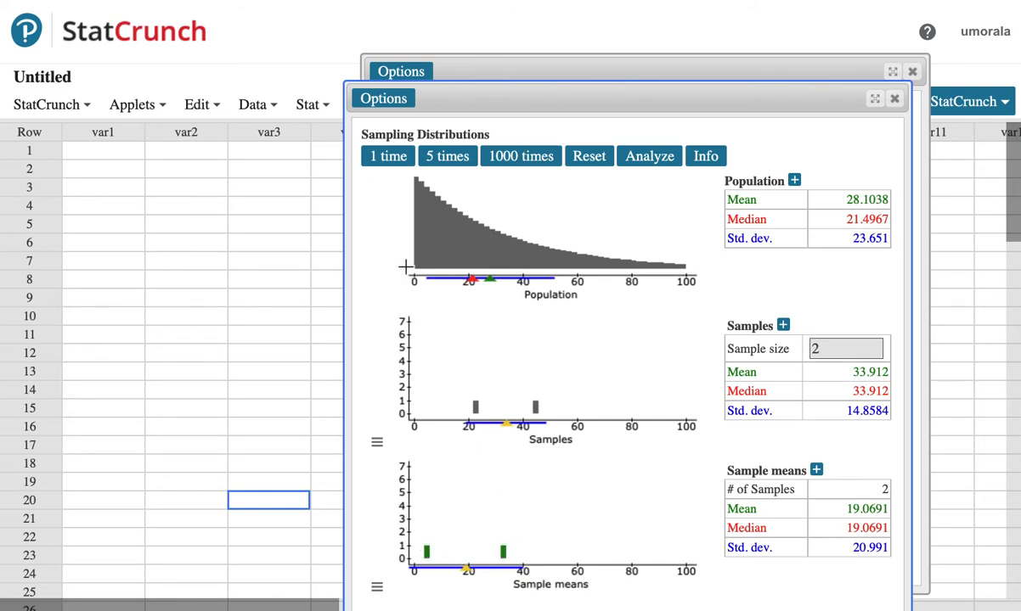
pyautogui.click(391, 163)
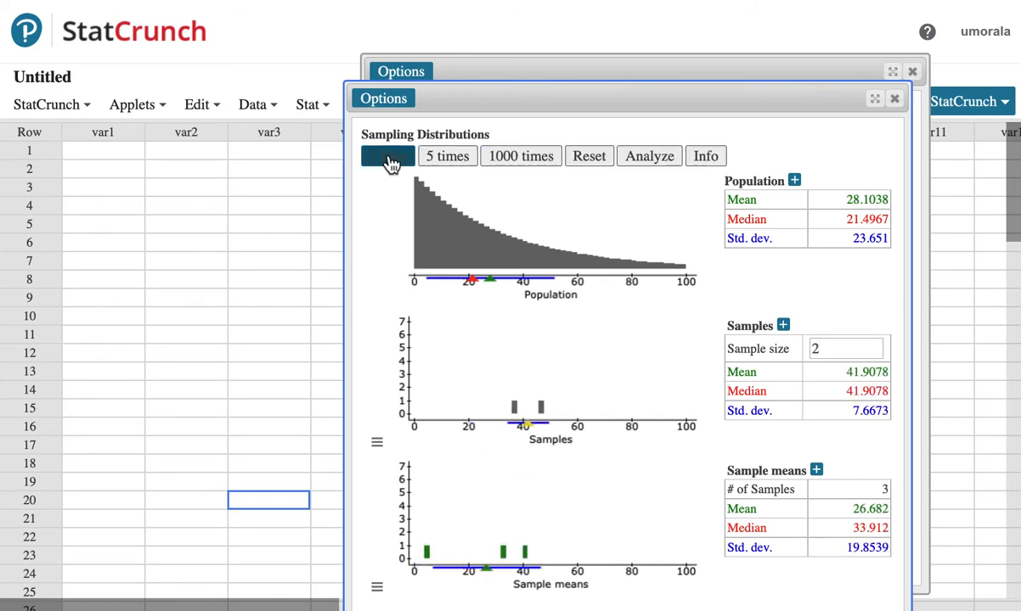
pyautogui.click(443, 160)
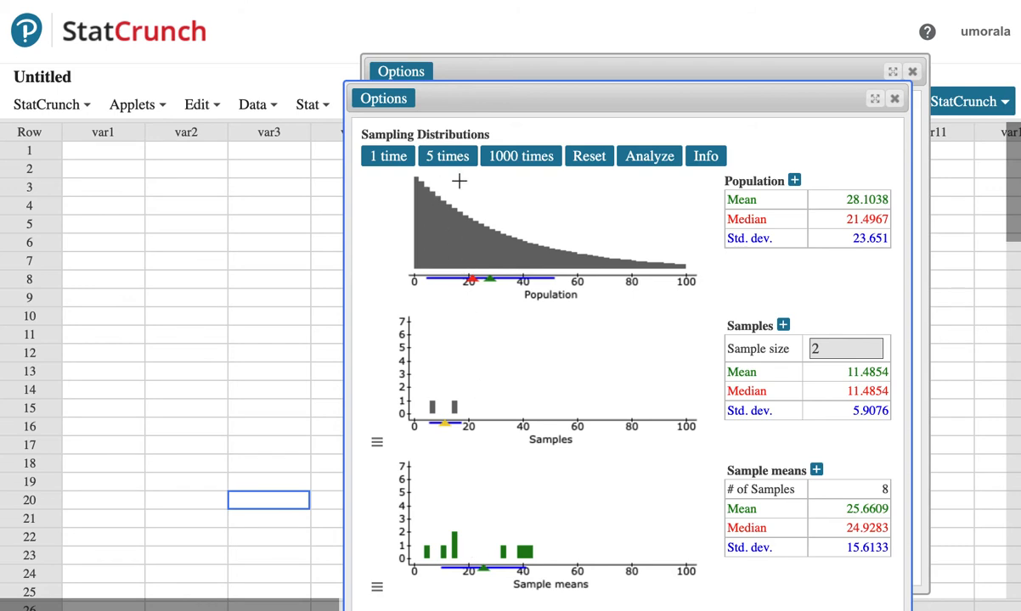
# - Add 8000 more samples of size 2 to the simulation in batches of 1000
pyautogui.click(514, 168)
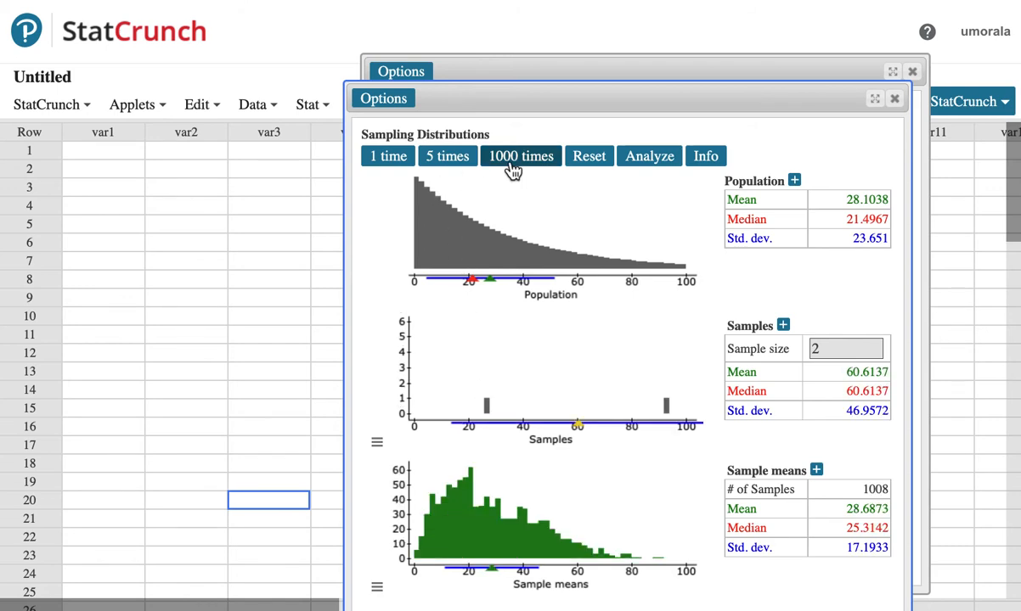
pyautogui.click(514, 167)
pyautogui.click(514, 167)
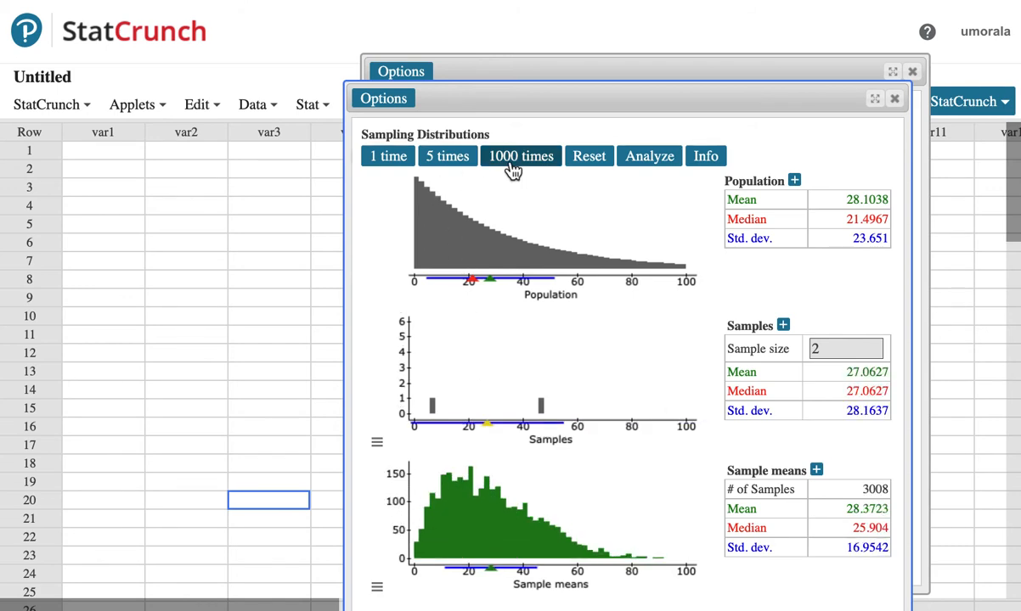
pyautogui.click(514, 168)
pyautogui.click(514, 168)
pyautogui.click(514, 168)
pyautogui.click(514, 167)
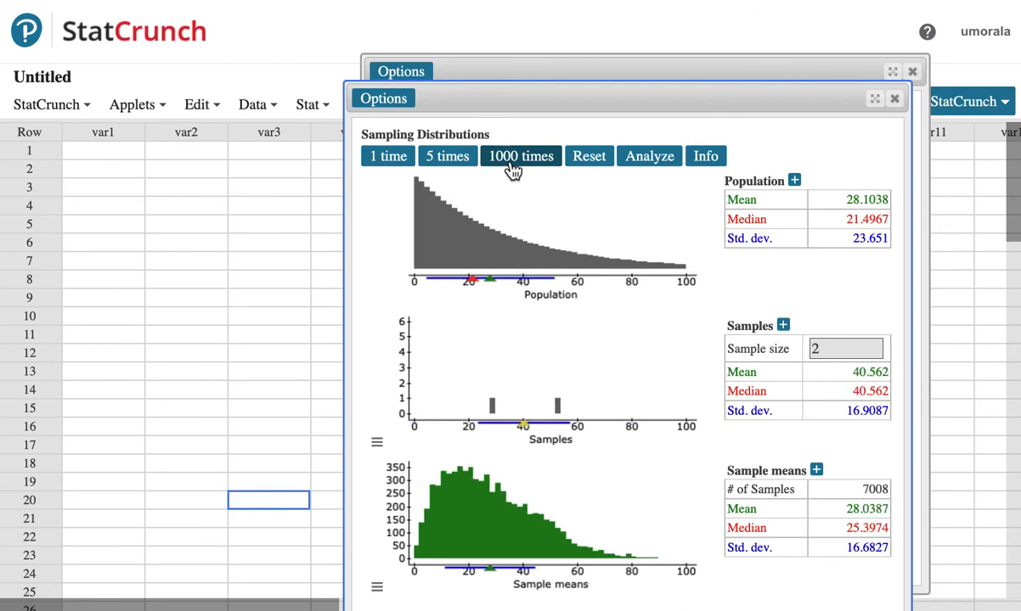
pyautogui.click(514, 167)
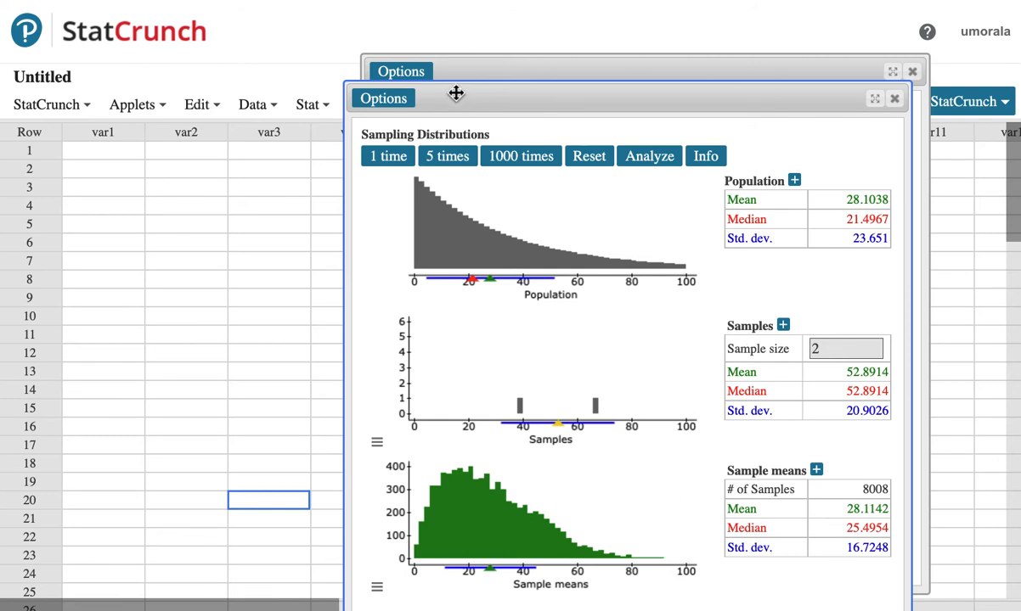
# - Recompute the applet from its edit settings to clear the drawn samples
pyautogui.click(401, 99)
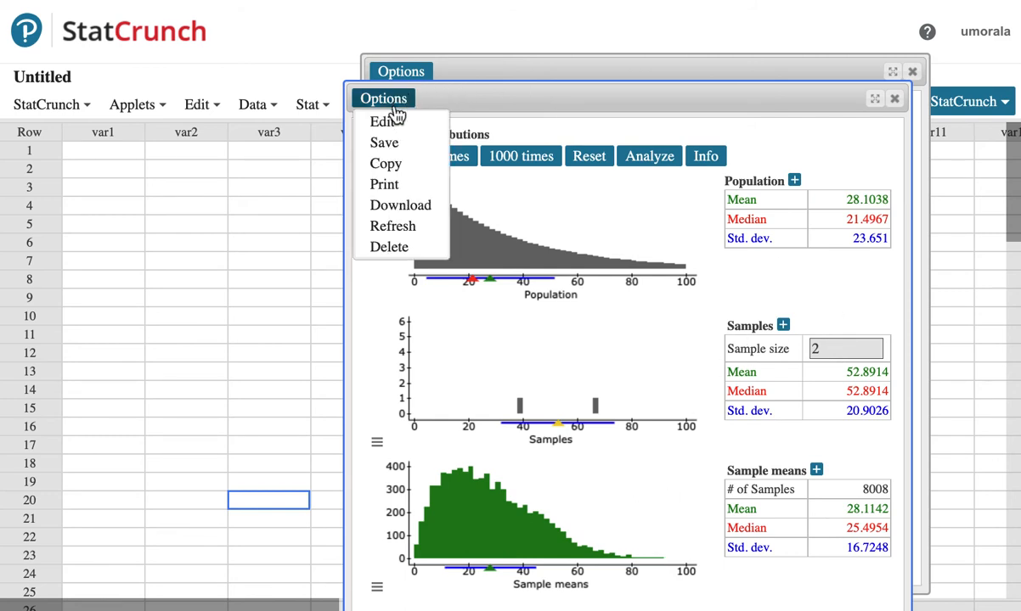
pyautogui.click(396, 123)
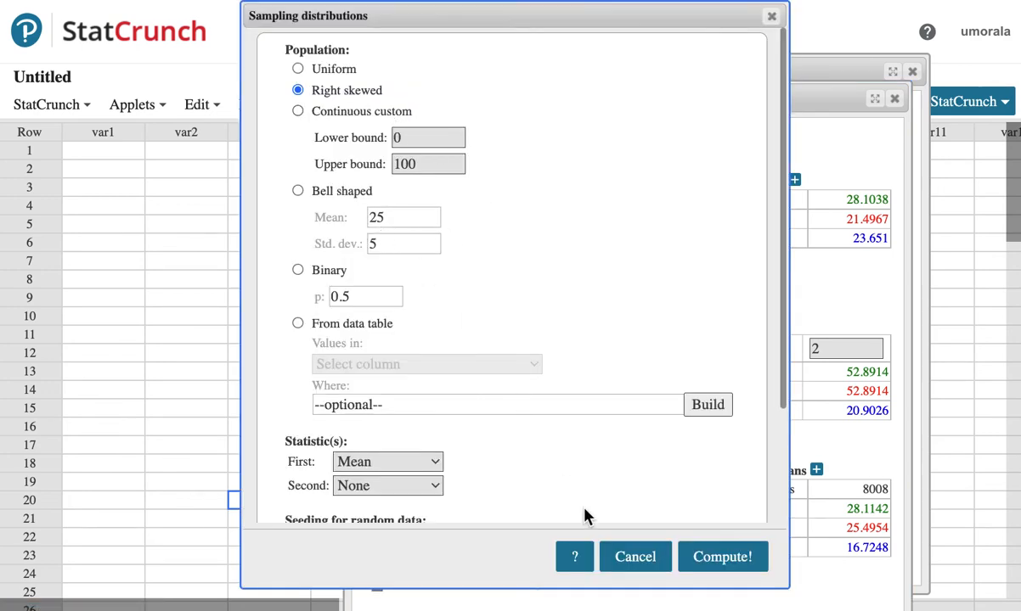
pyautogui.click(717, 557)
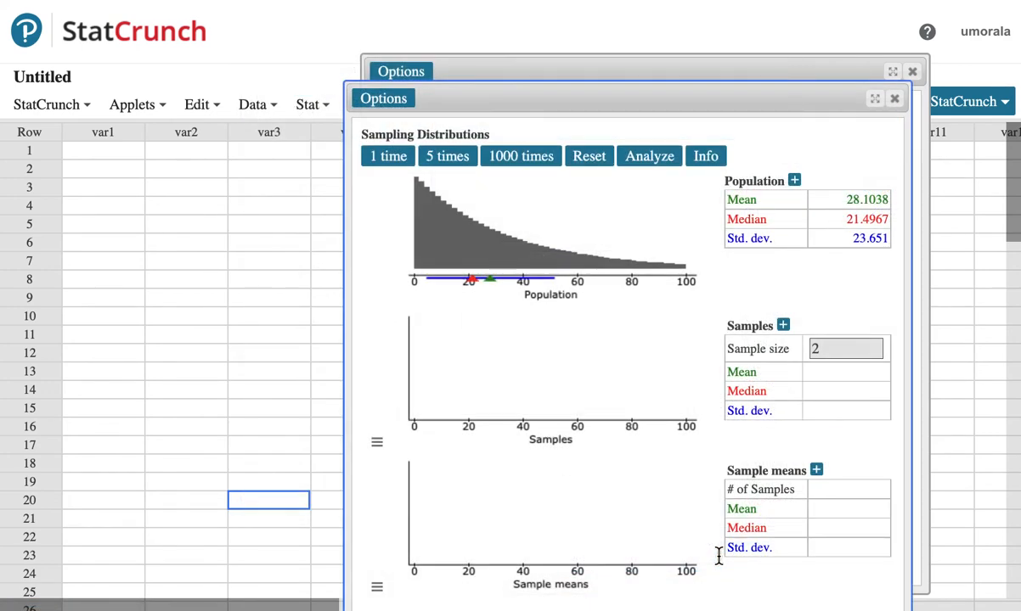
# - Set the sample size to 5 and draw 8000 samples in batches of 1000
pyautogui.doubleClick(836, 348)
pyautogui.write('5')
pyautogui.press('Return')
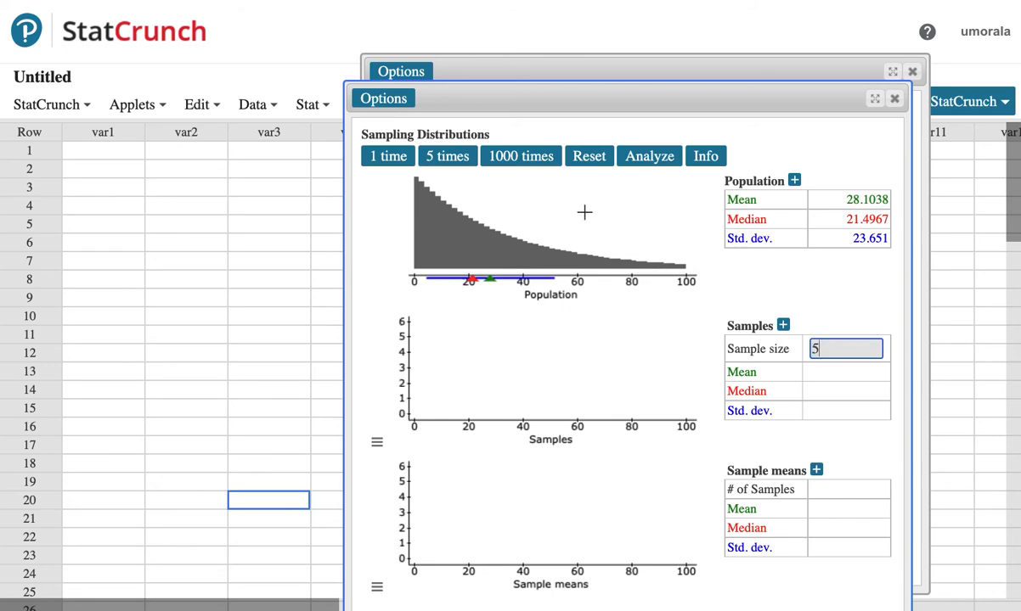
pyautogui.click(511, 165)
pyautogui.click(511, 164)
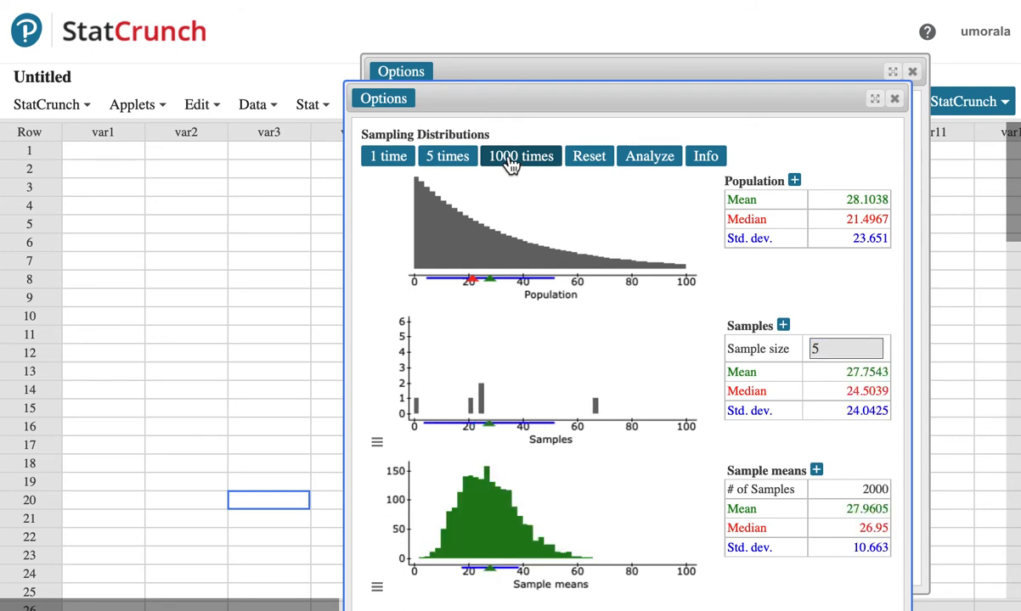
pyautogui.click(511, 165)
pyautogui.click(511, 164)
pyautogui.click(510, 165)
pyautogui.click(510, 165)
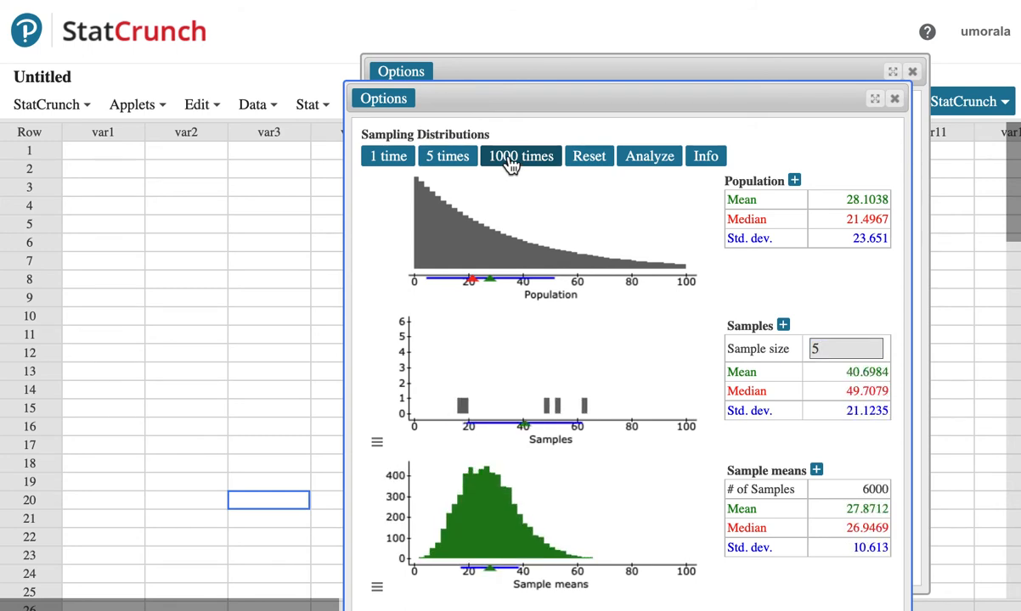
pyautogui.click(510, 165)
pyautogui.click(511, 164)
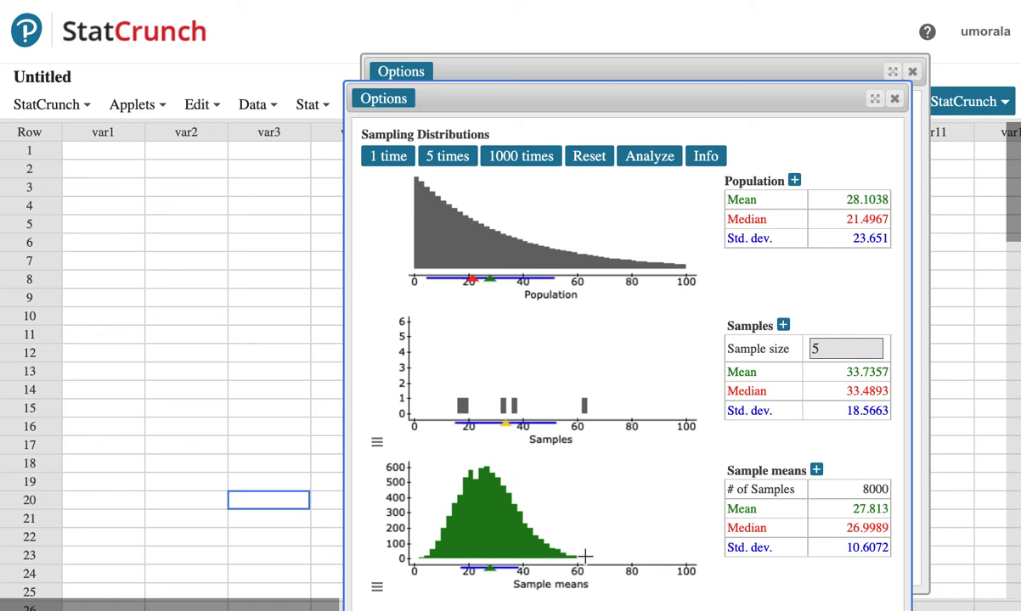
# - Set the sample size to 10 and draw 8000 samples in batches of 1000
pyautogui.click(824, 348)
pyautogui.moveTo(823, 348); pyautogui.dragTo(801, 348)
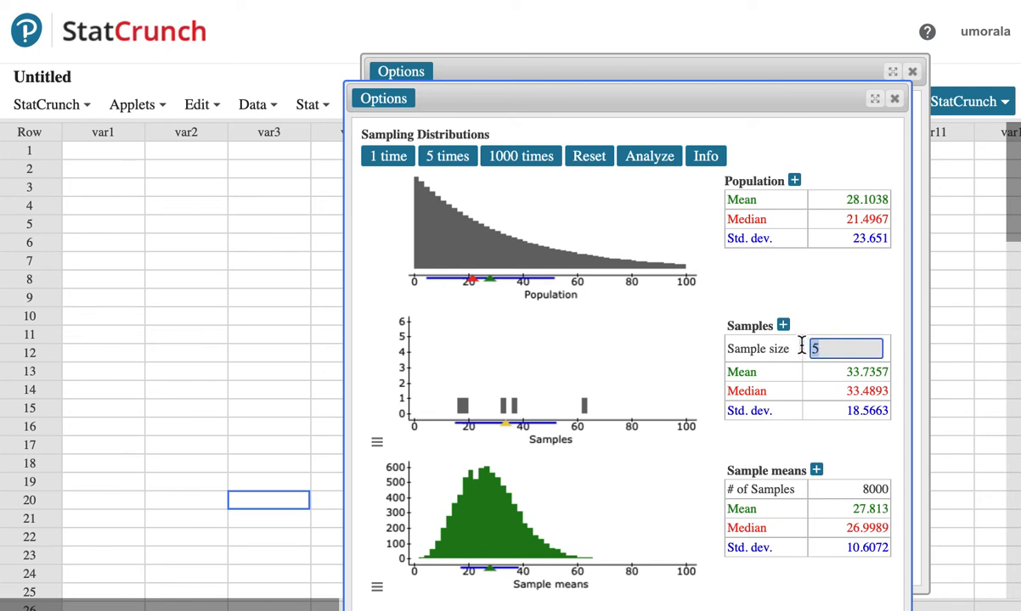
pyautogui.write('10')
pyautogui.press('Return')
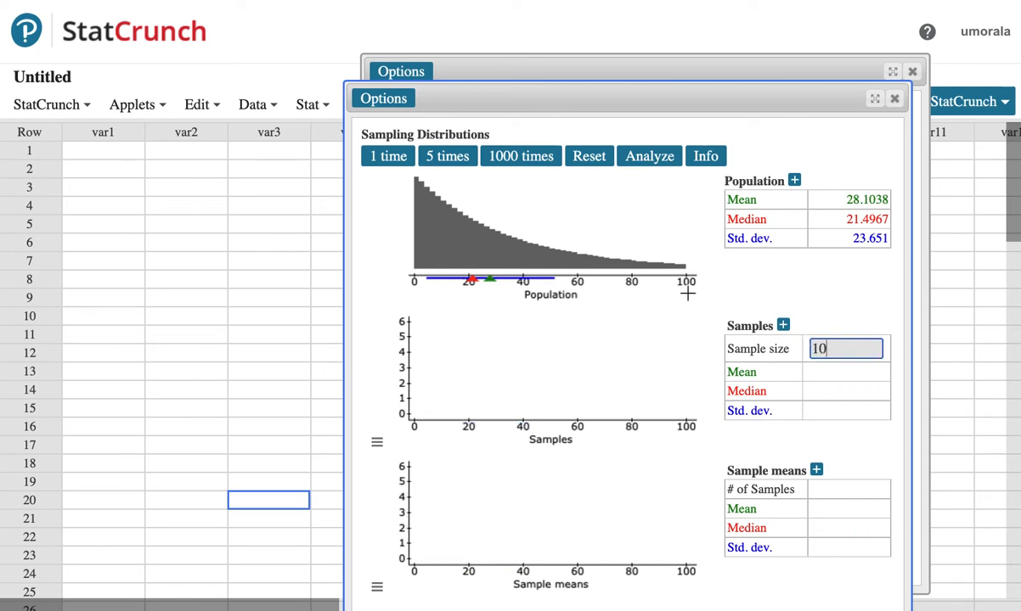
pyautogui.click(521, 156)
pyautogui.click(521, 156)
pyautogui.doubleClick(520, 156)
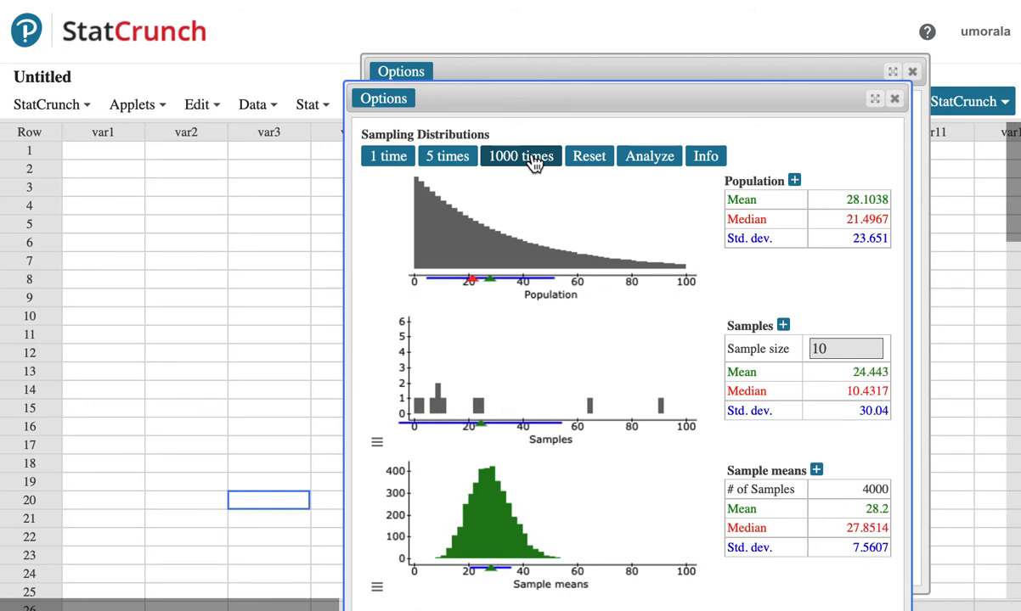
pyautogui.doubleClick(521, 156)
pyautogui.click(531, 160)
pyautogui.click(531, 160)
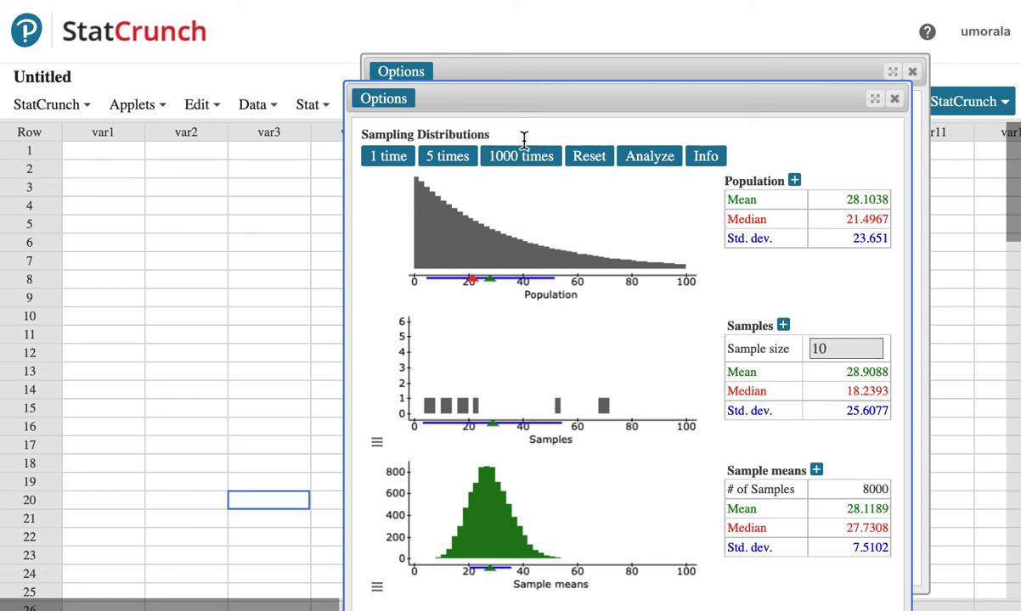
# - Set the sample size to 15 and draw 7000 samples in batches of 1000
pyautogui.moveTo(831, 348); pyautogui.dragTo(779, 349)
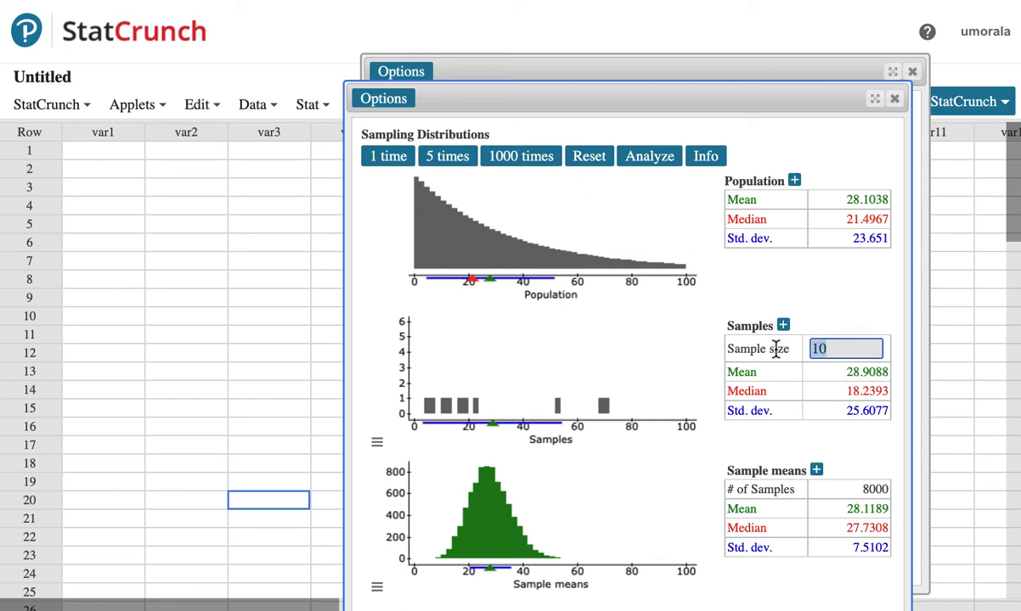
pyautogui.write('15')
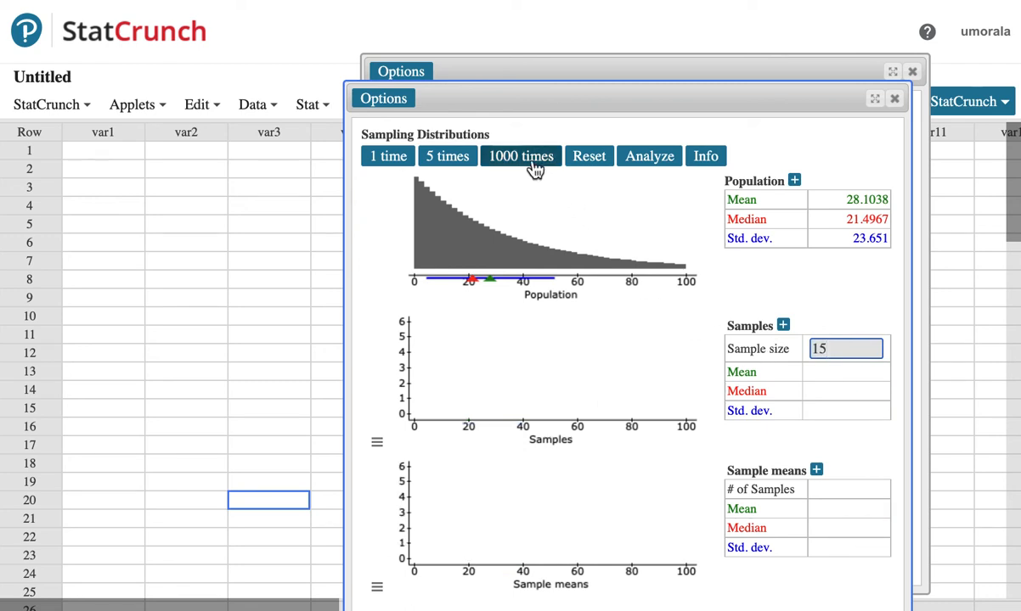
pyautogui.click(532, 162)
pyautogui.click(533, 162)
pyautogui.click(533, 161)
pyautogui.click(532, 161)
pyautogui.click(533, 162)
pyautogui.click(532, 161)
pyautogui.click(532, 161)
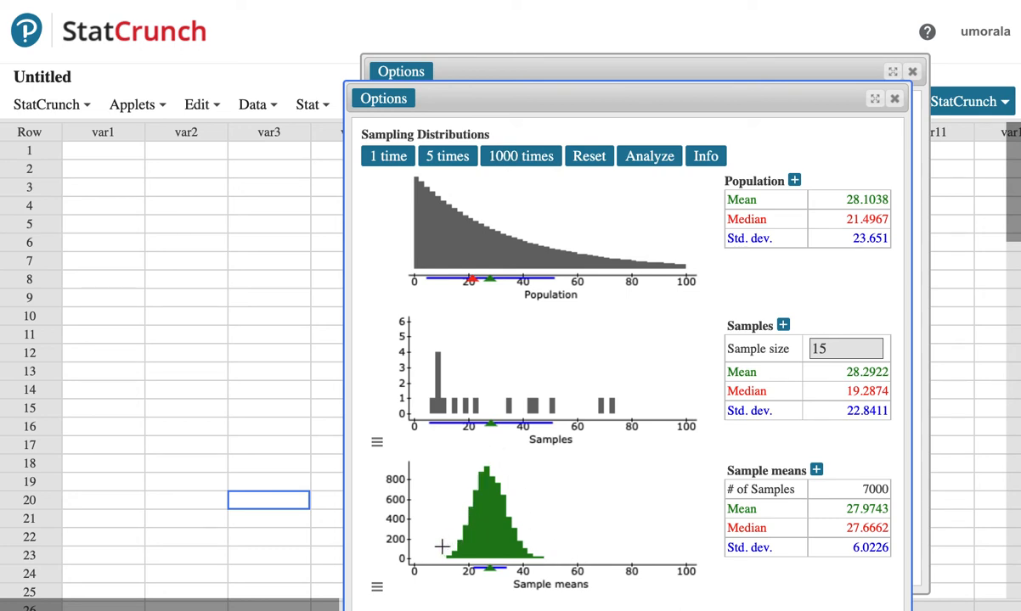
# - Set the sample size to 25 and draw 9000 samples in batches of 1000
pyautogui.doubleClick(821, 348)
pyautogui.write('25')
pyautogui.press('Return')
pyautogui.click(501, 161)
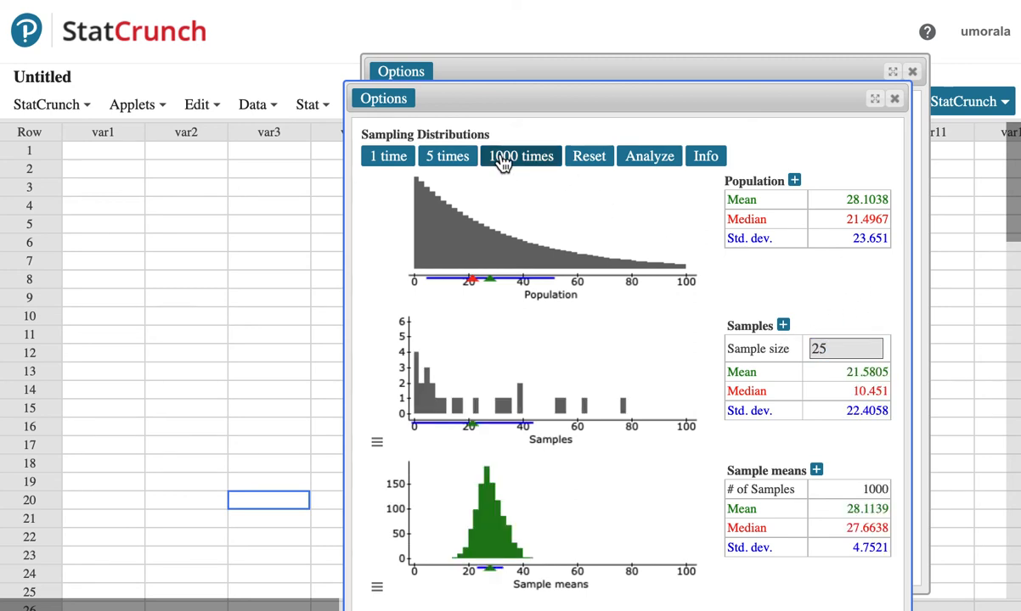
pyautogui.click(501, 162)
pyautogui.click(501, 162)
pyautogui.click(501, 162)
pyautogui.click(502, 162)
pyautogui.click(503, 163)
pyautogui.click(502, 163)
pyautogui.click(503, 163)
pyautogui.click(503, 164)
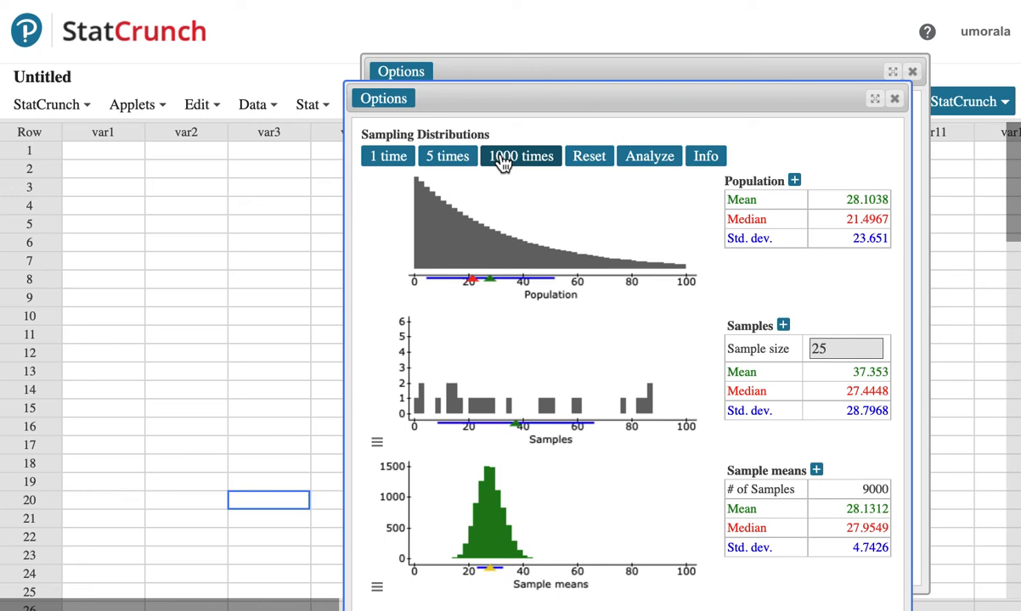
# - Set the sample size to 30 and draw 8000 samples in batches of 1000
pyautogui.moveTo(825, 349); pyautogui.dragTo(793, 349)
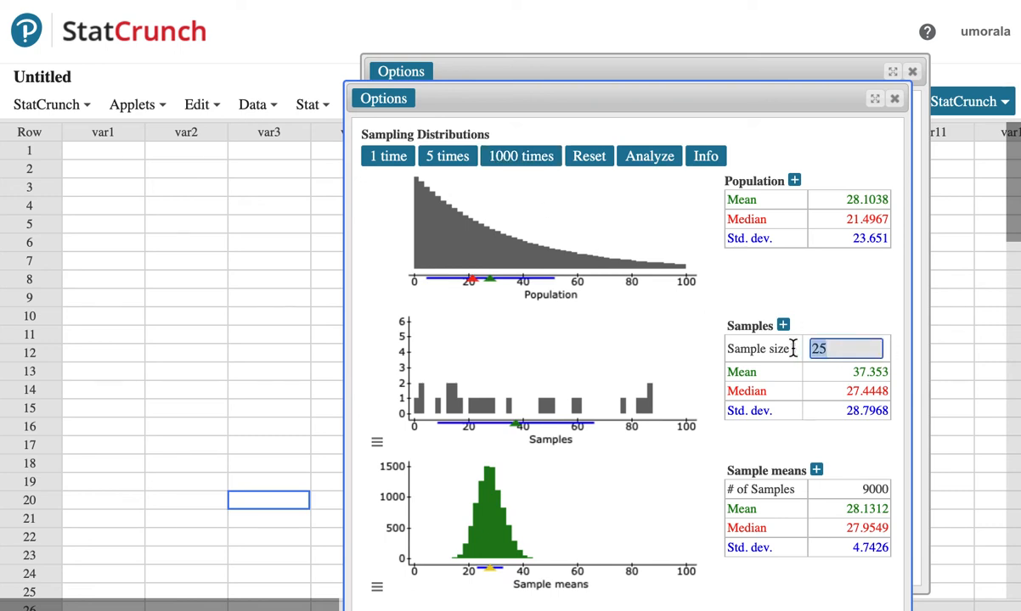
pyautogui.write('30')
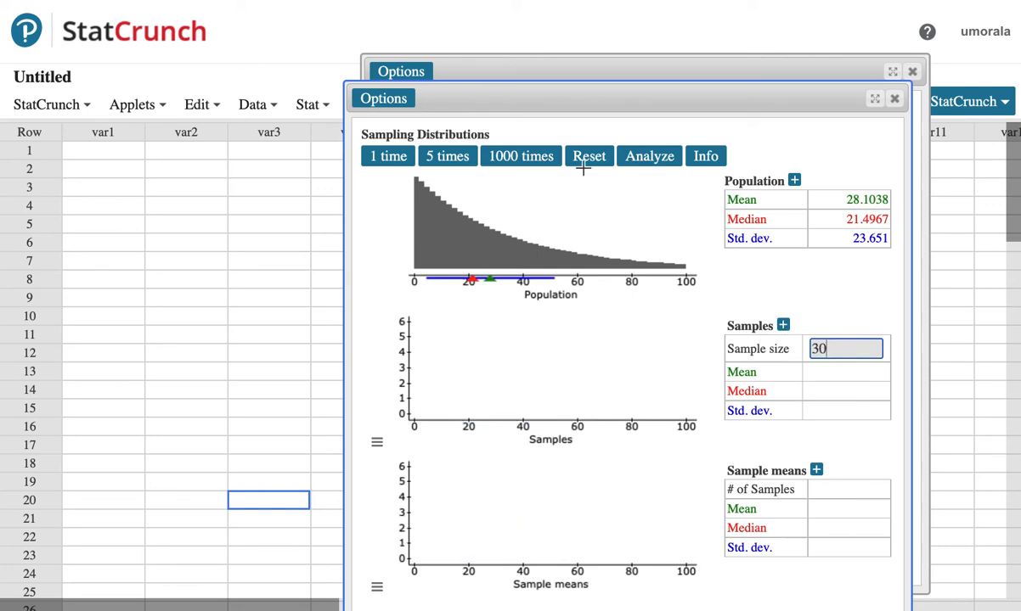
pyautogui.click(527, 160)
pyautogui.click(527, 160)
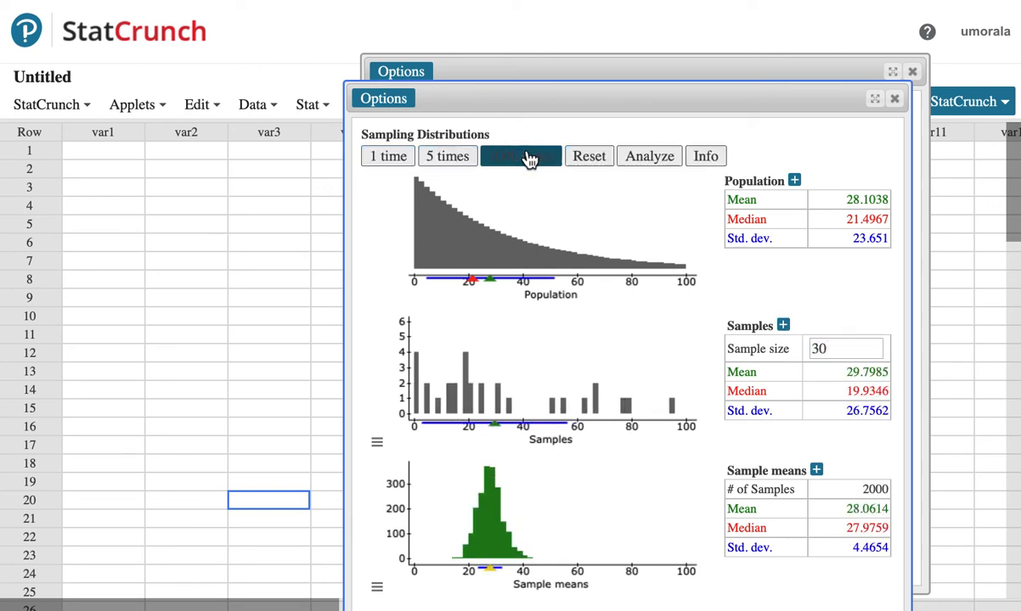
pyautogui.click(527, 161)
pyautogui.click(528, 160)
pyautogui.click(527, 161)
pyautogui.click(527, 160)
pyautogui.click(528, 161)
pyautogui.click(528, 161)
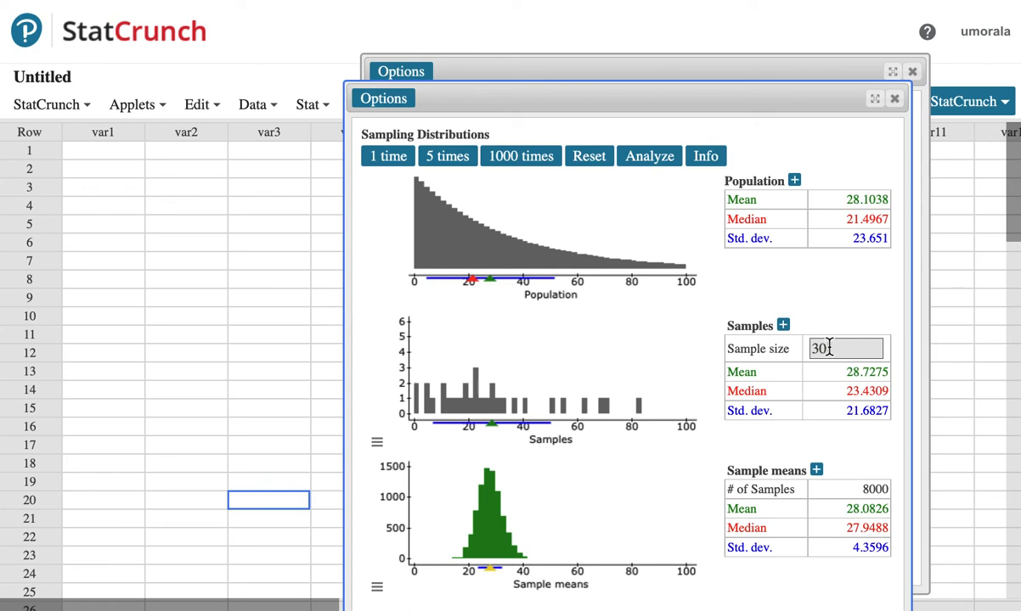
# - Return the sample size to 15 and draw 8000 samples in batches of 1000
pyautogui.moveTo(828, 352); pyautogui.dragTo(799, 349)
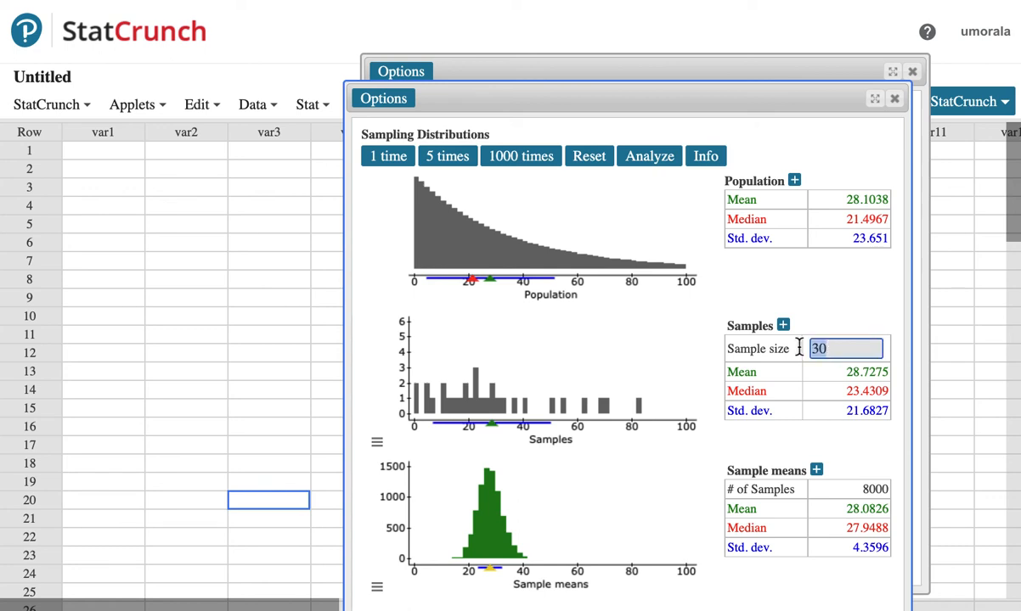
pyautogui.write('15')
pyautogui.click(741, 323)
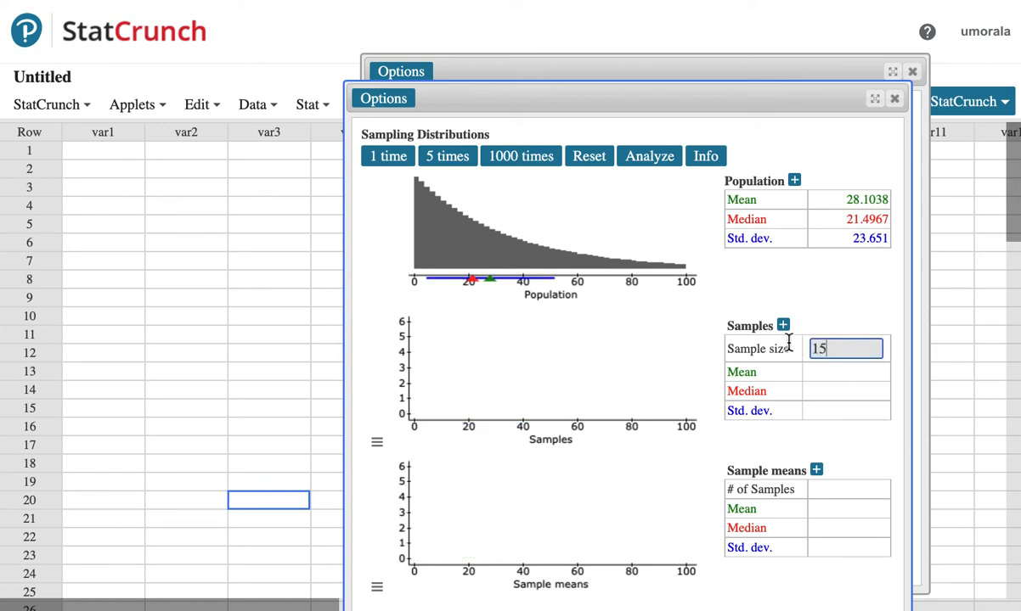
pyautogui.click(512, 158)
pyautogui.click(512, 158)
pyautogui.click(513, 158)
pyautogui.click(512, 158)
pyautogui.click(512, 158)
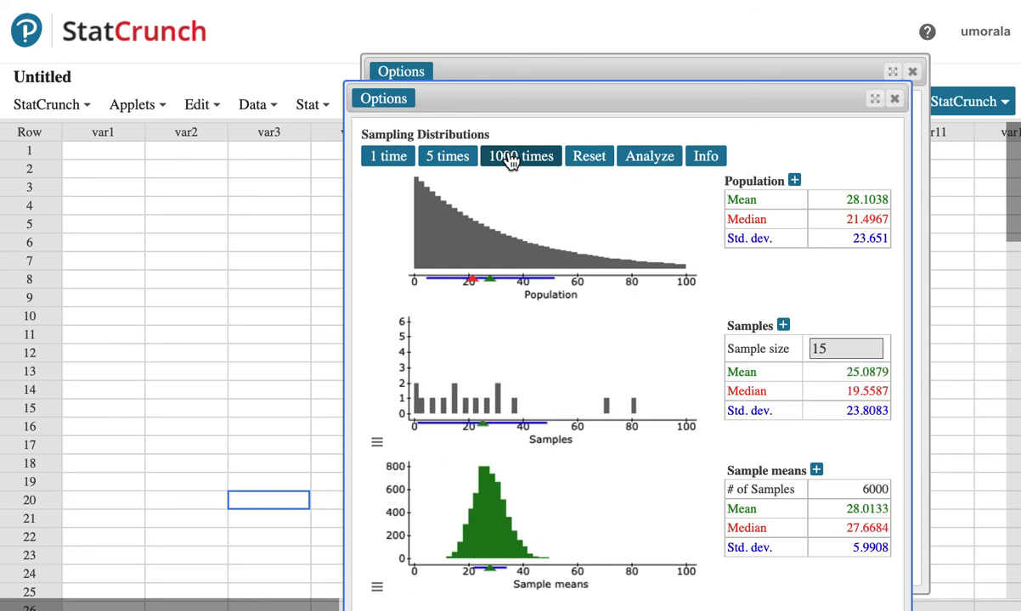
pyautogui.click(512, 158)
pyautogui.click(512, 157)
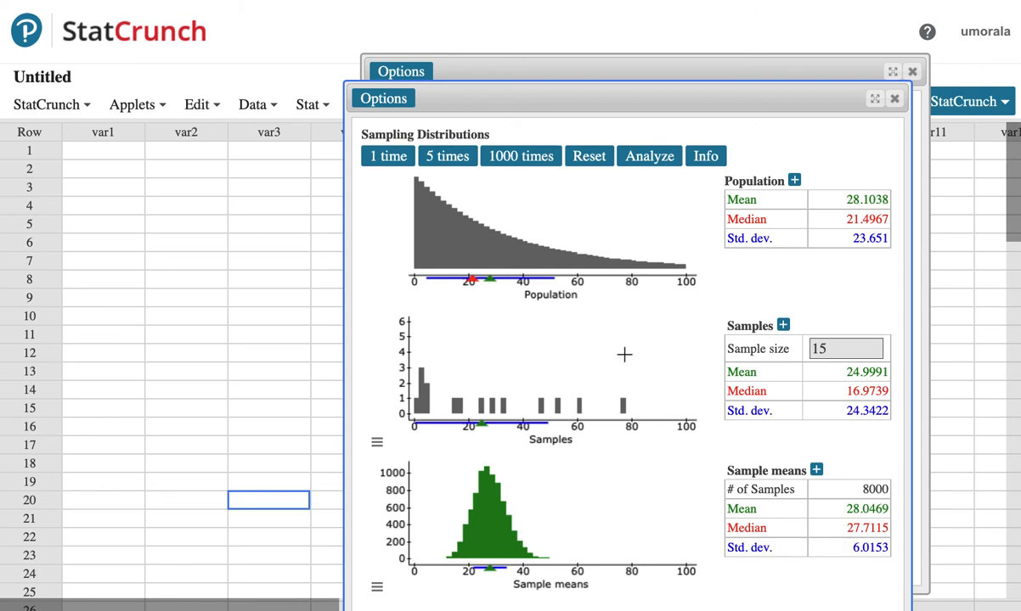
# - Close both open sampling distribution windows and create a new Sampling distributions applet with a right-skewed population
pyautogui.click(895, 100)
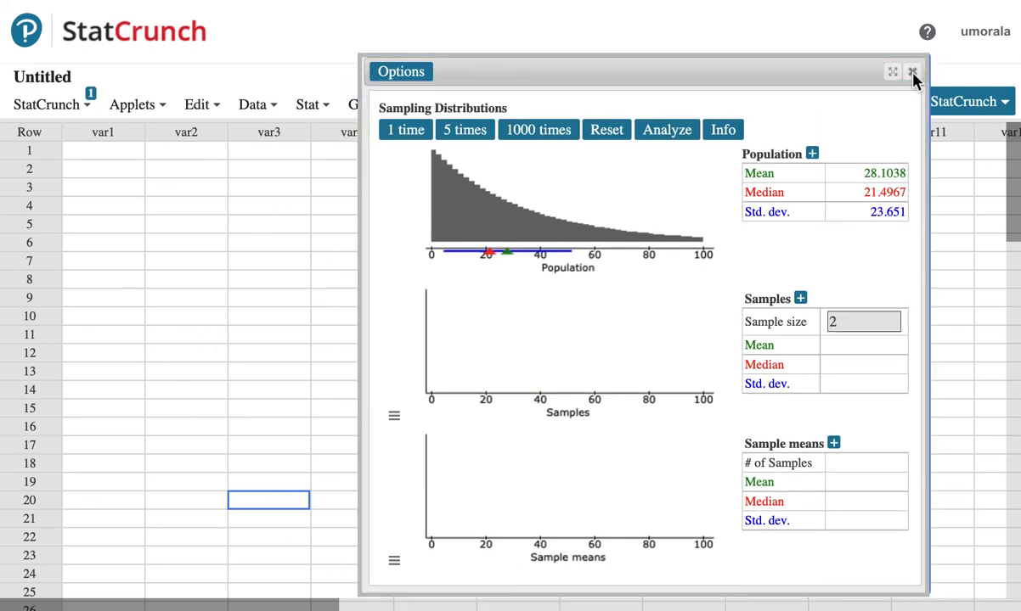
pyautogui.click(912, 72)
pyautogui.click(142, 108)
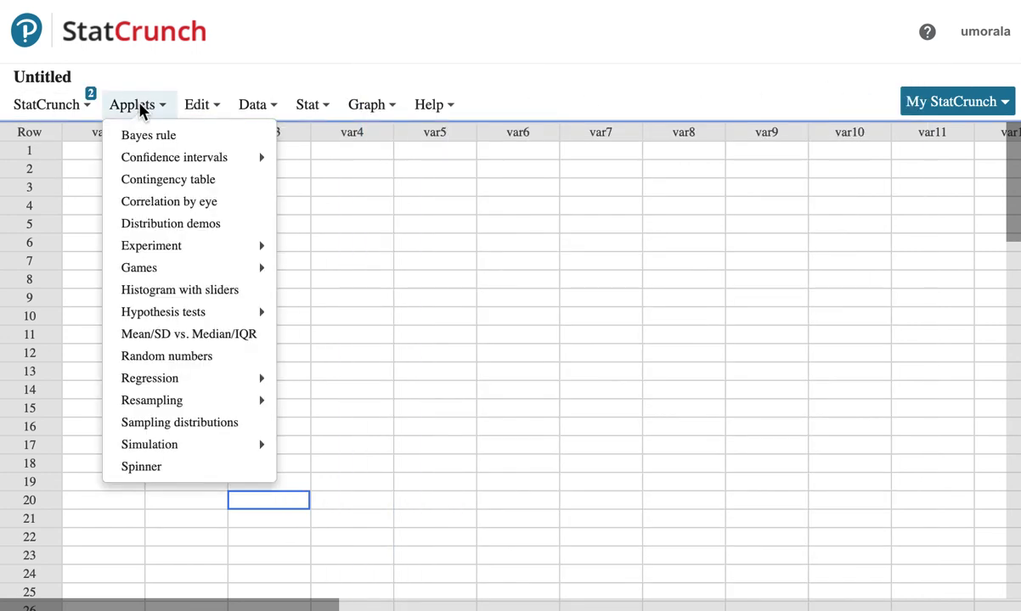
pyautogui.moveTo(163, 450)
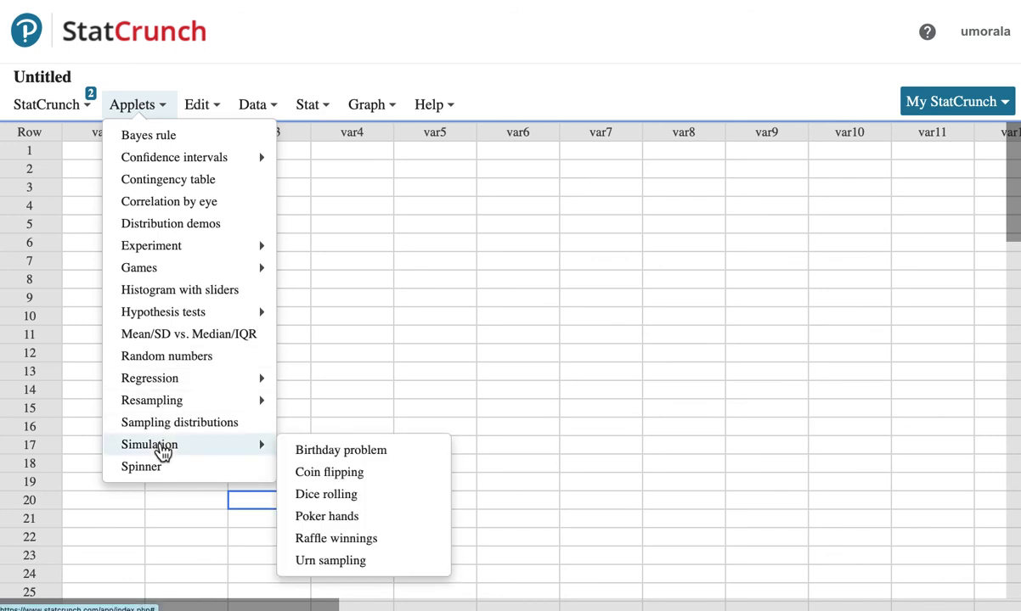
pyautogui.click(160, 416)
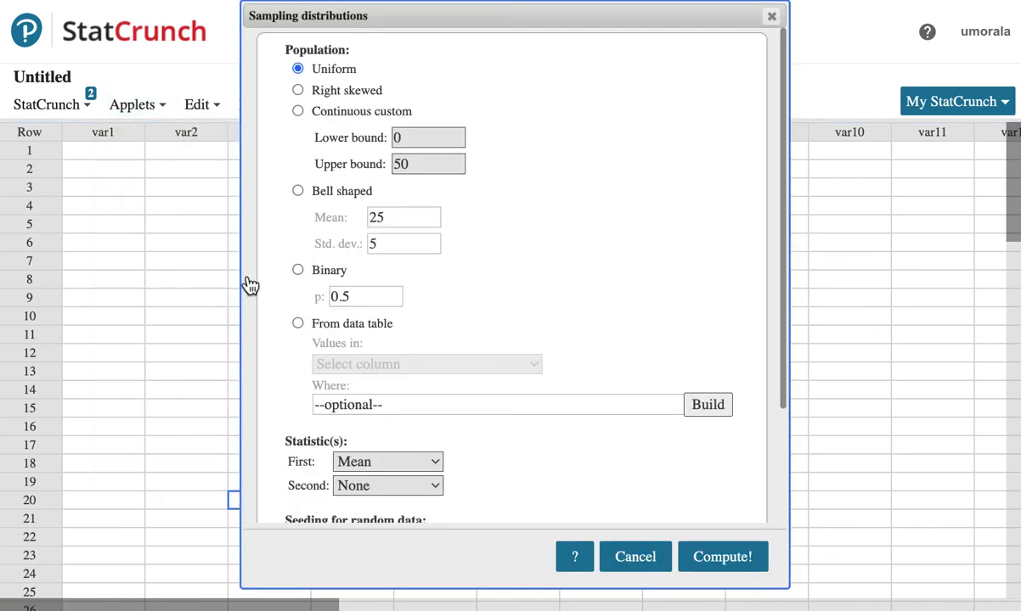
pyautogui.click(299, 90)
pyautogui.click(695, 562)
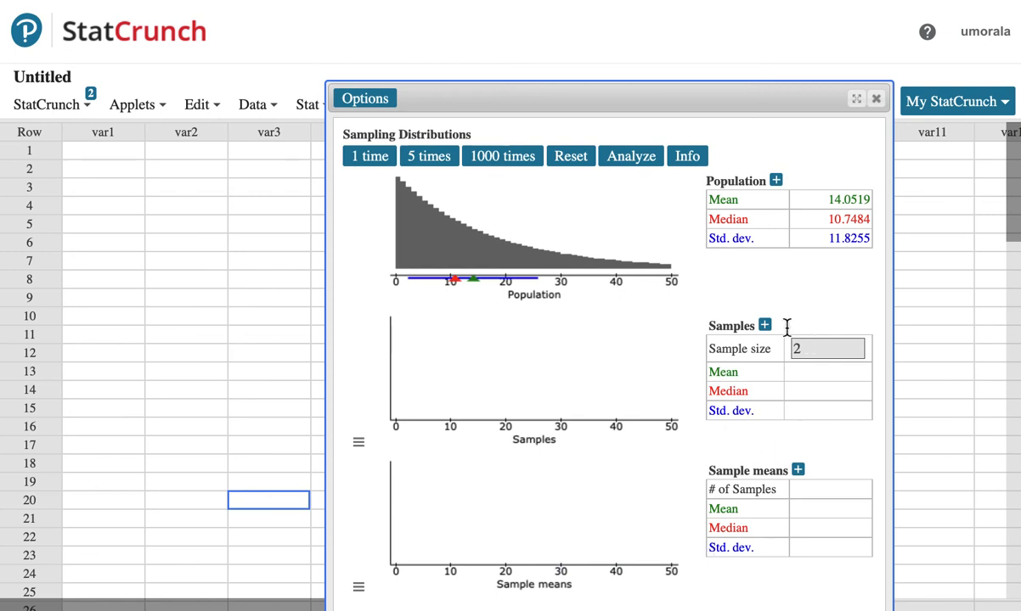
# - Edit the sampling distributions applet to use a uniform population and recompute it
pyautogui.click(365, 106)
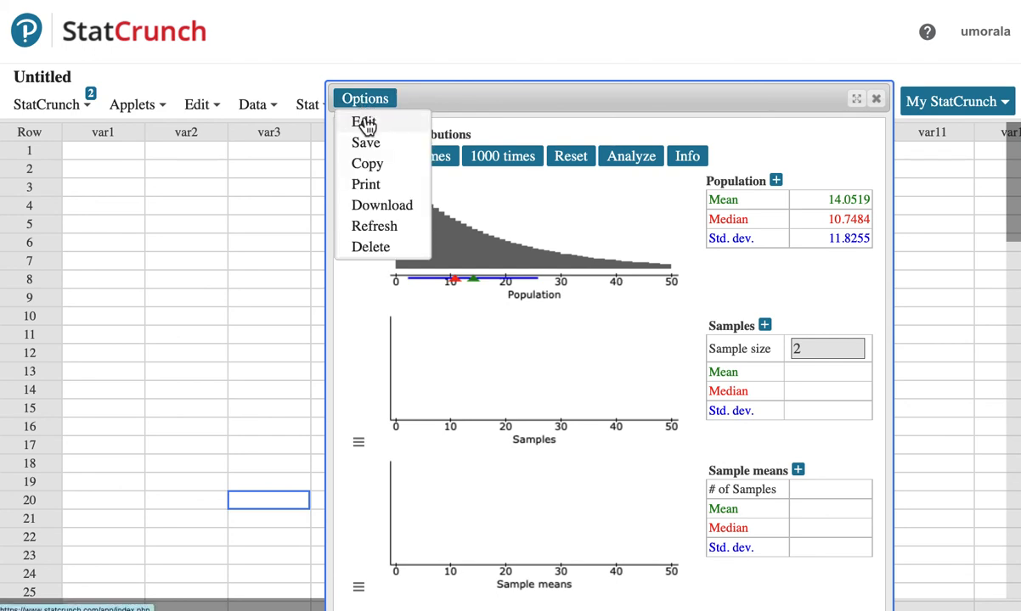
pyautogui.click(363, 122)
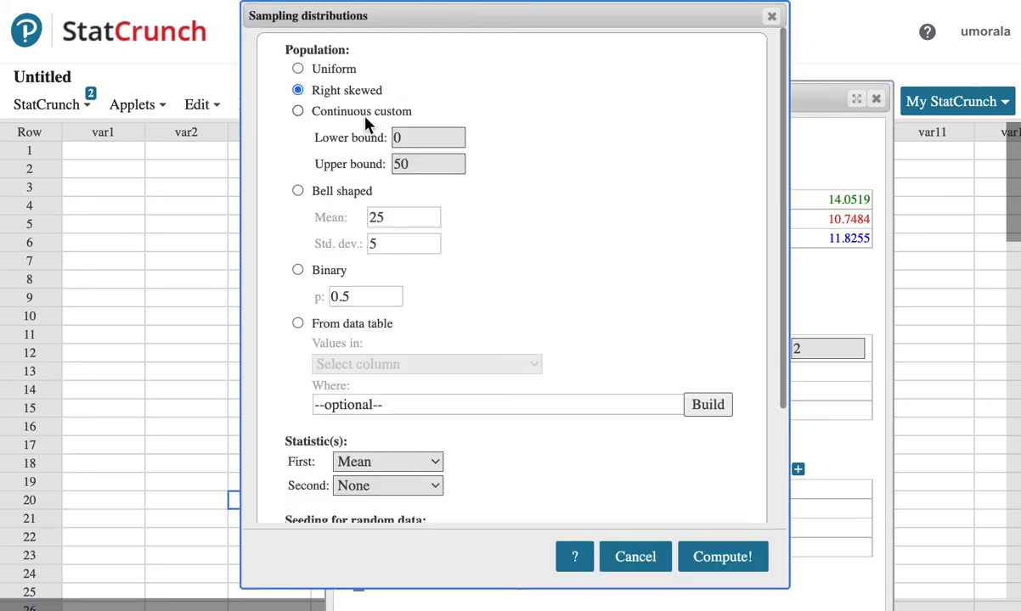
pyautogui.click(298, 70)
pyautogui.click(722, 559)
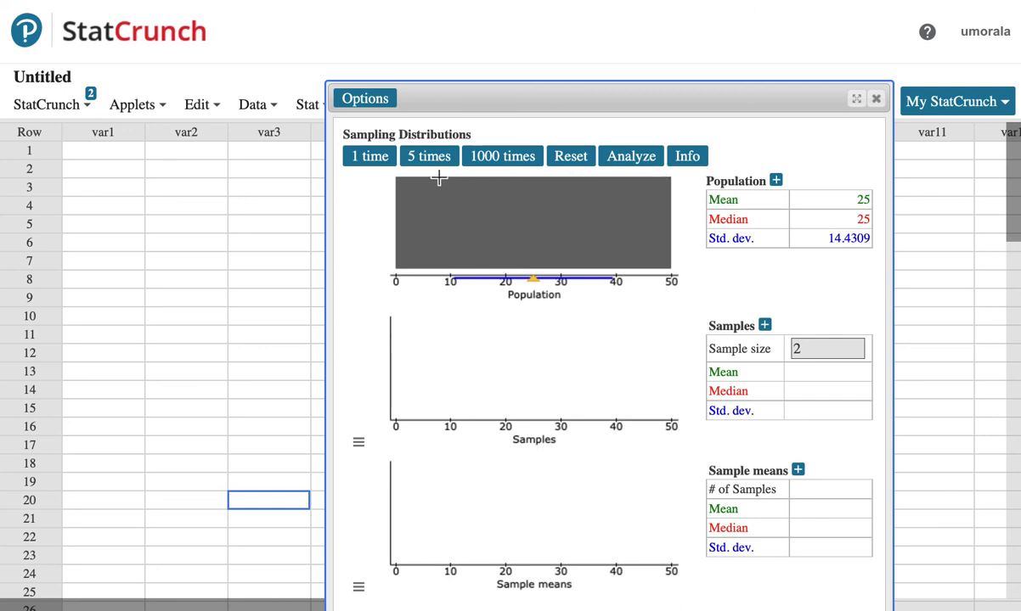
# - Set the sample size to 5 and draw 8000 samples from the uniform population in batches of 1000
pyautogui.moveTo(810, 349); pyautogui.dragTo(784, 349)
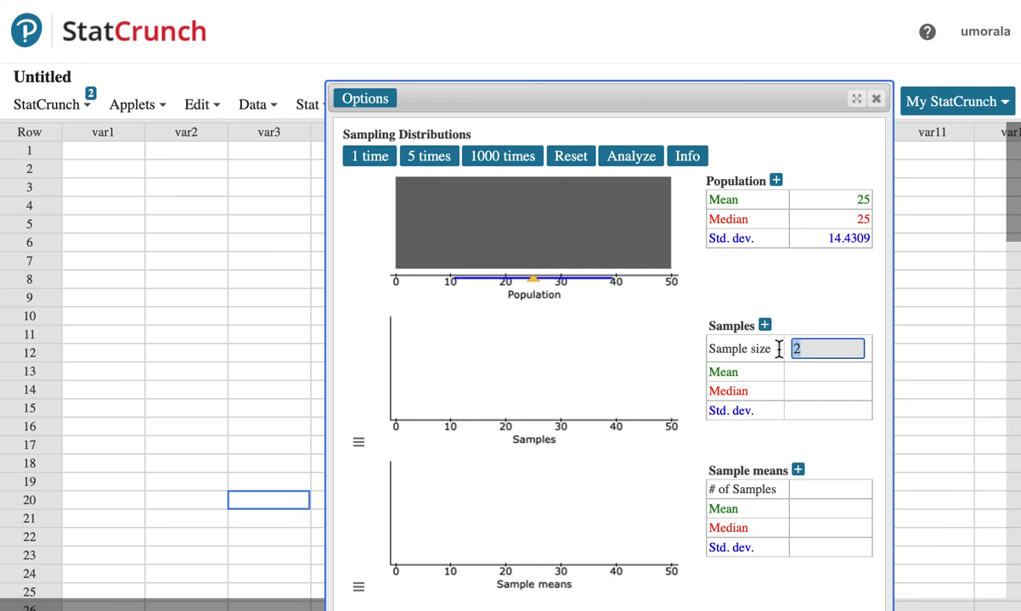
pyautogui.write('5')
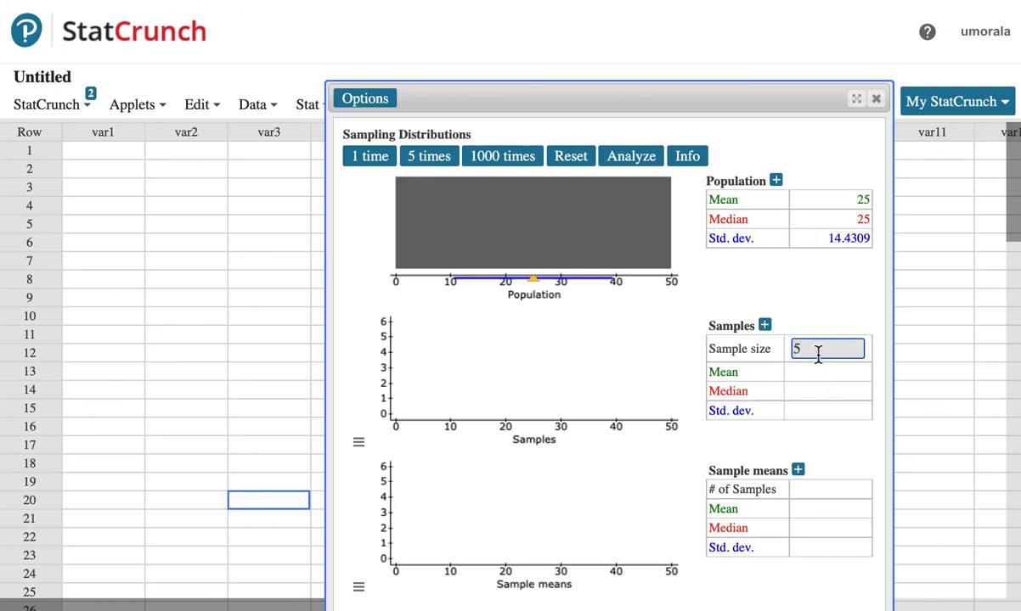
pyautogui.click(520, 163)
pyautogui.click(520, 164)
pyautogui.click(519, 164)
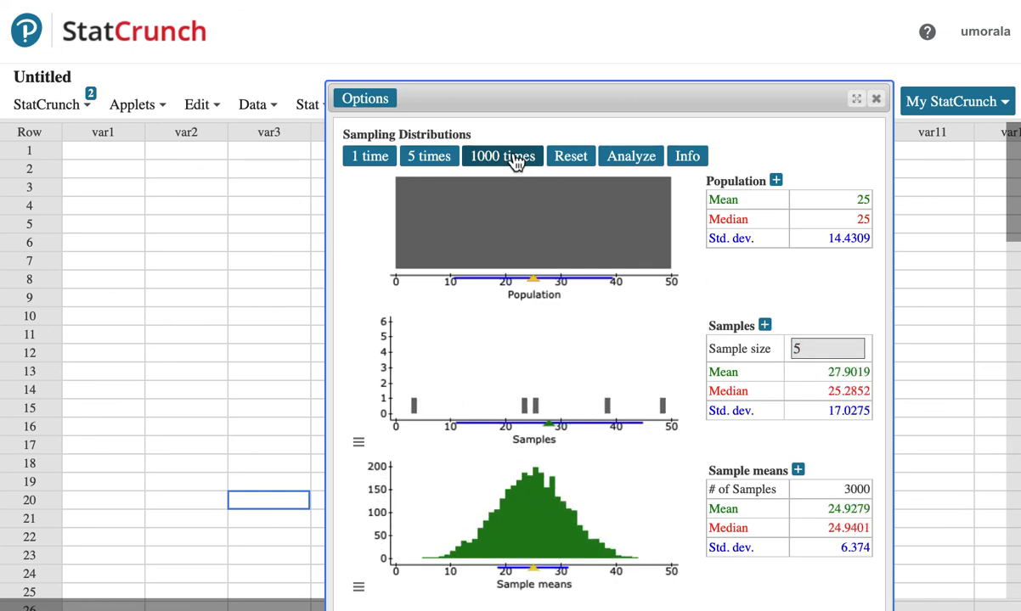
pyautogui.click(517, 163)
pyautogui.click(517, 163)
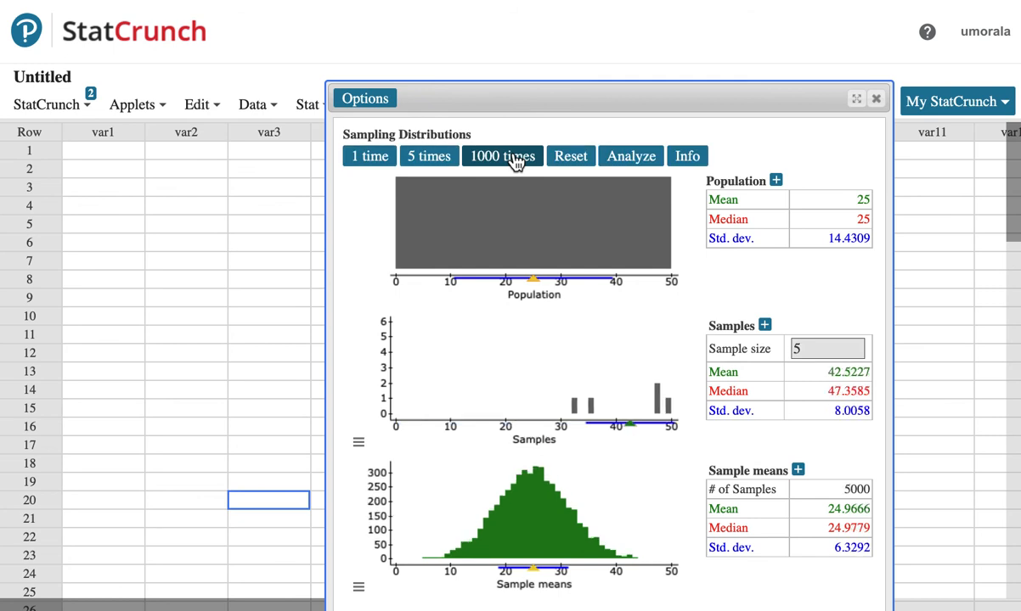
pyautogui.click(516, 163)
pyautogui.click(517, 164)
pyautogui.click(517, 163)
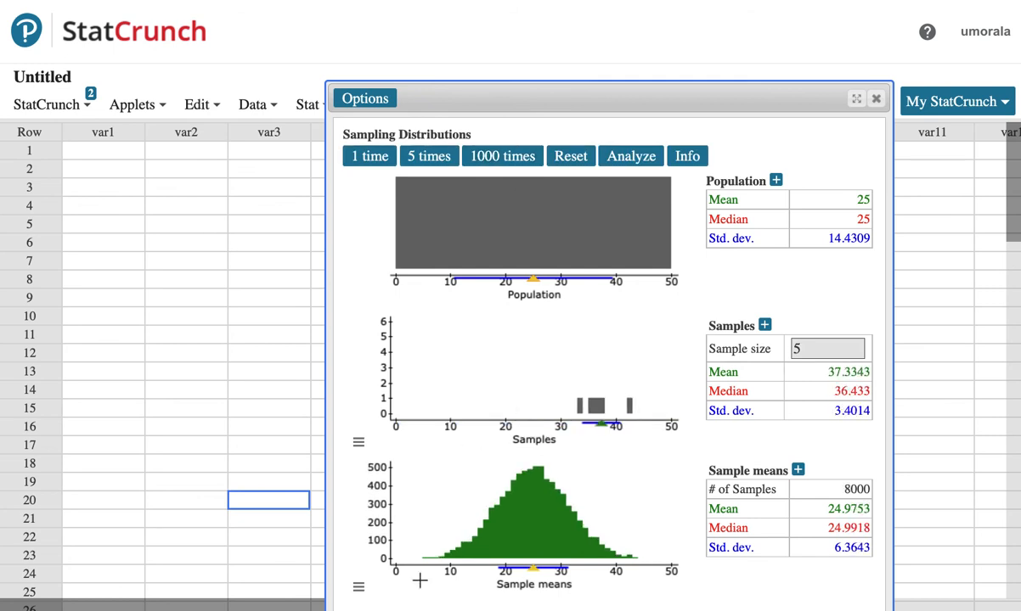